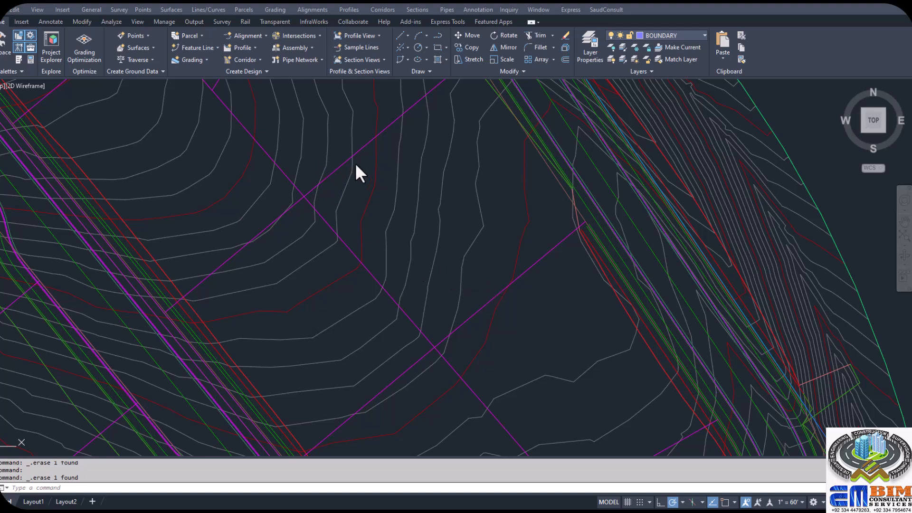
- Start a new unnamed feature line in the Grading site with the Basic Feature Line style on layer C-TOPO-FEAT
left_click(215, 48)
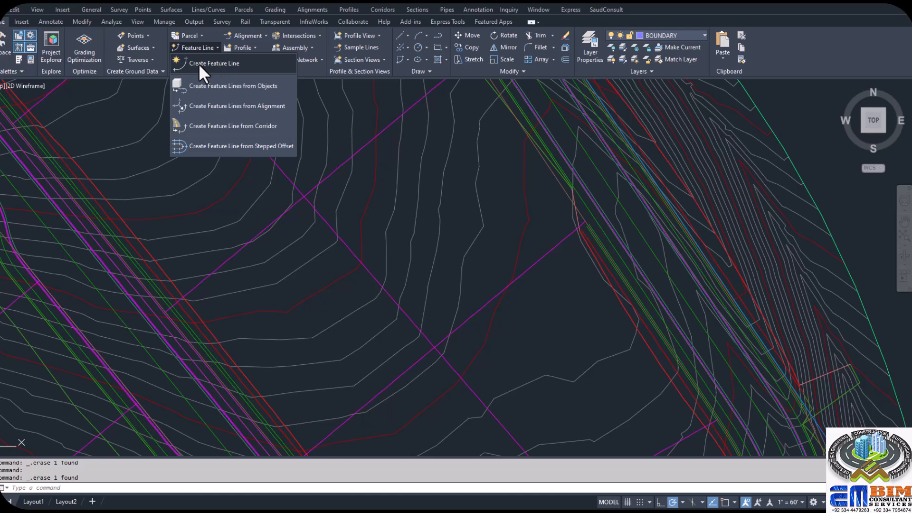
left_click(221, 64)
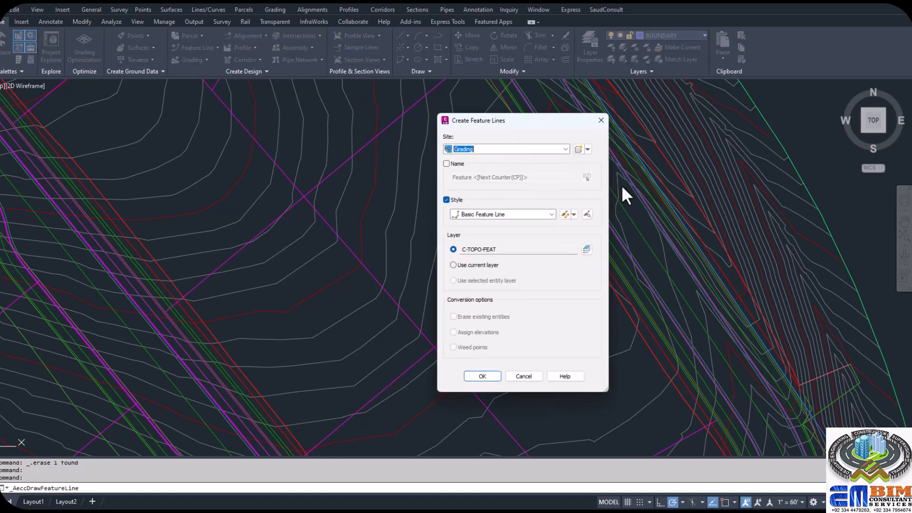
left_click_drag(529, 121, 685, 105)
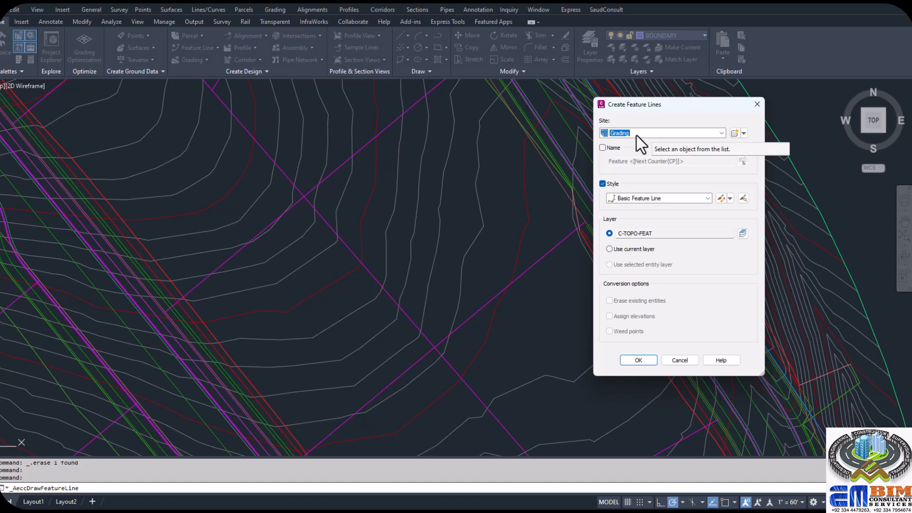
left_click(602, 149)
left_click(602, 148)
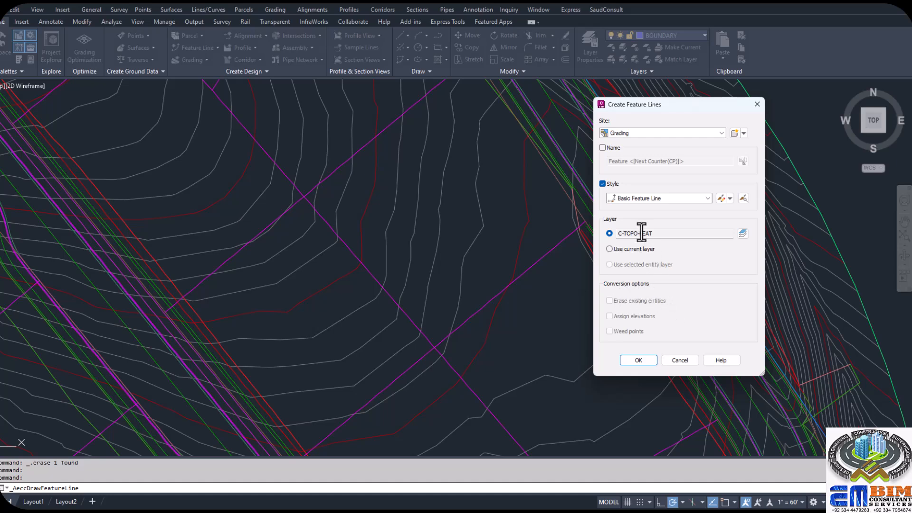
left_click(636, 359)
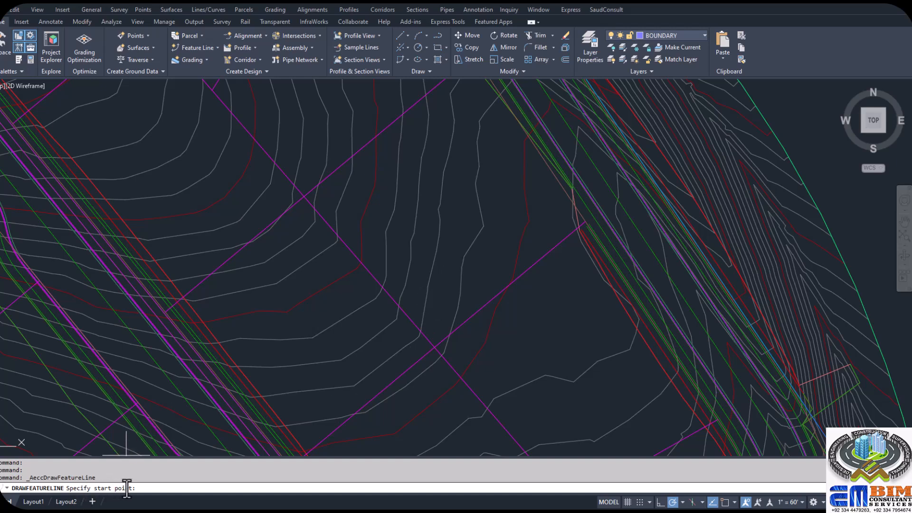
- Start the feature line between the two roads at the EG surface elevation and draw a northwest segment about 82 ft long at grade 1
left_click(441, 291)
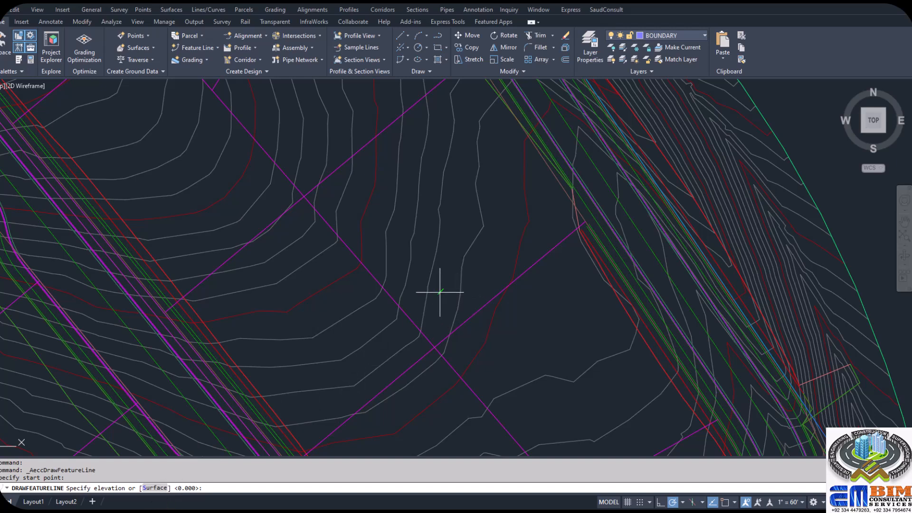
key("Return")
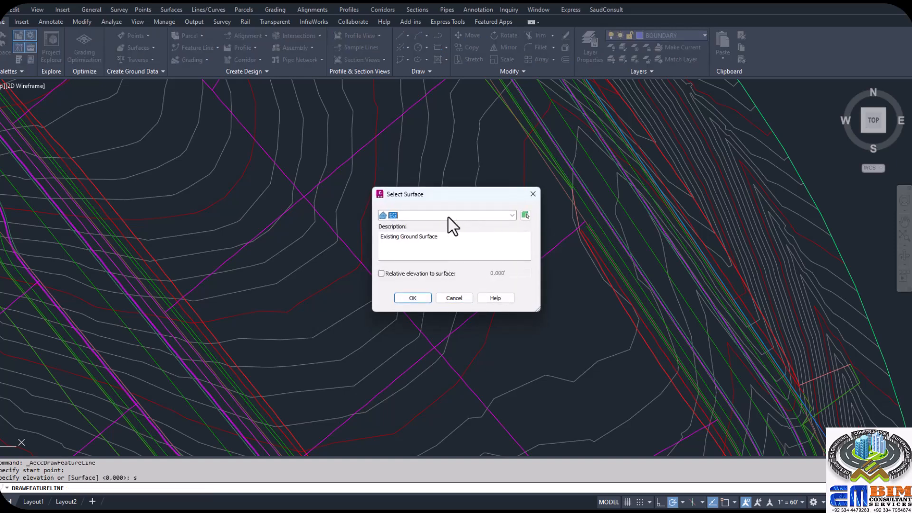
left_click(412, 299)
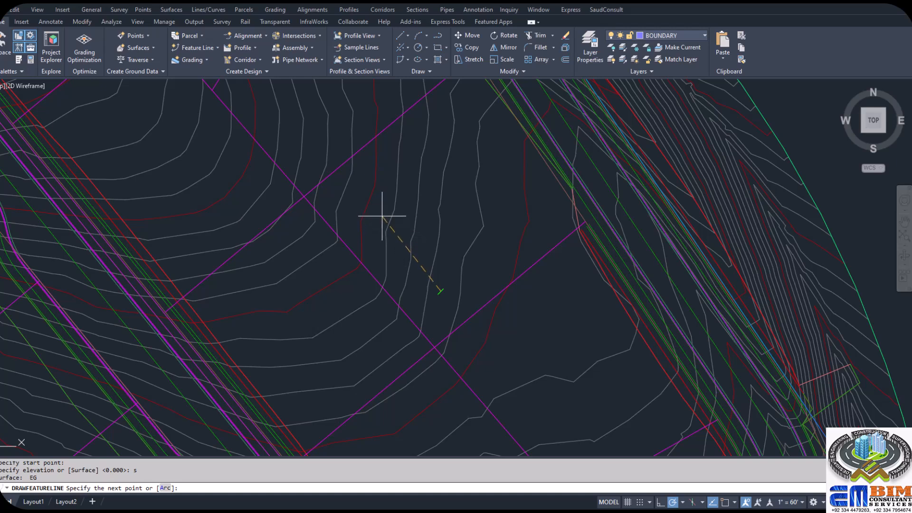
left_click(360, 192)
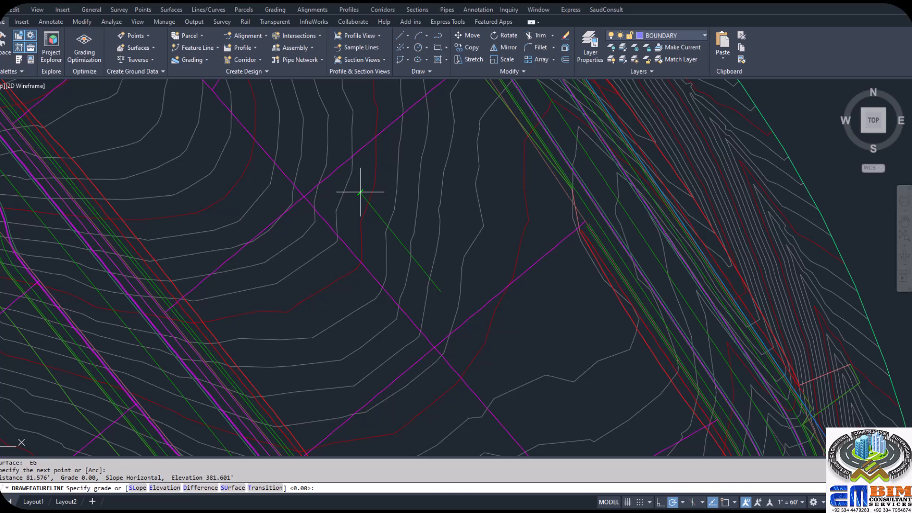
key("Return")
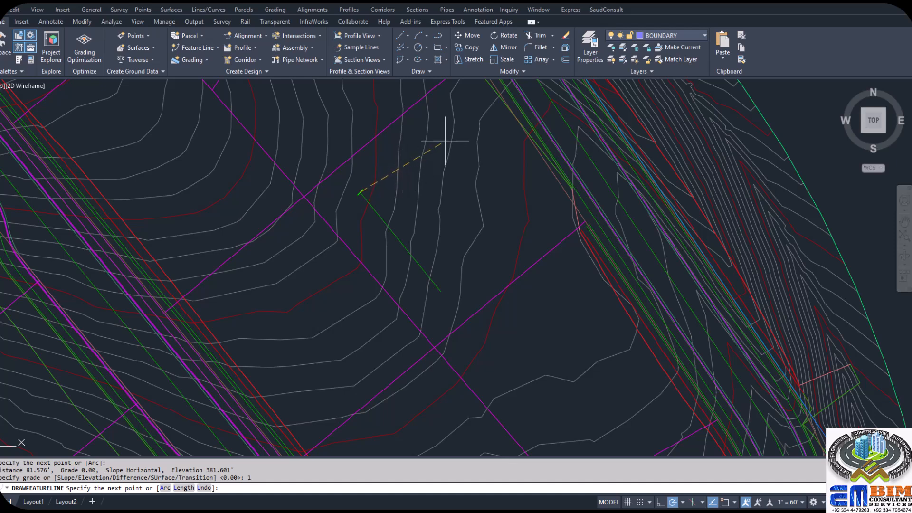
- Add a second segment about 71 ft long toward the northeast and give it a slope of 2
left_click(444, 119)
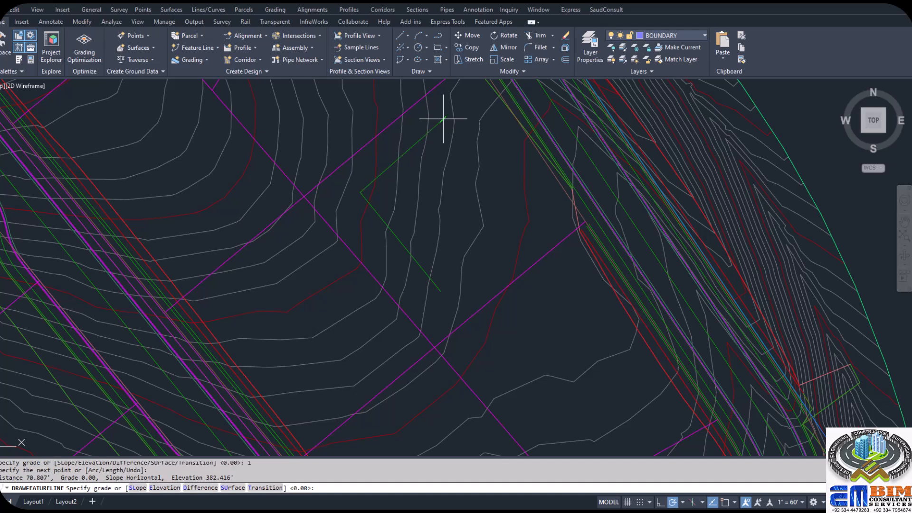
type("slope")
key("Return")
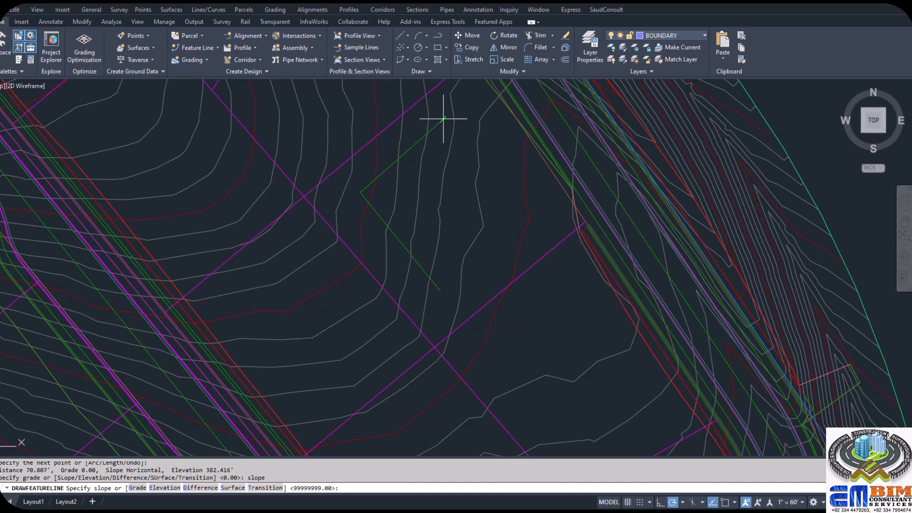
type("2")
key("Return")
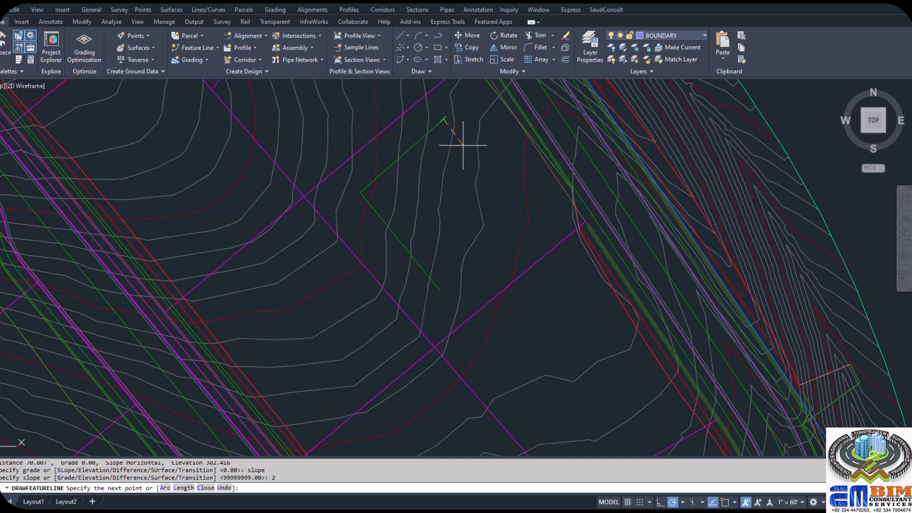
- Add a third segment about 49 ft long toward the southeast with an elevation difference of -1
left_click(486, 183)
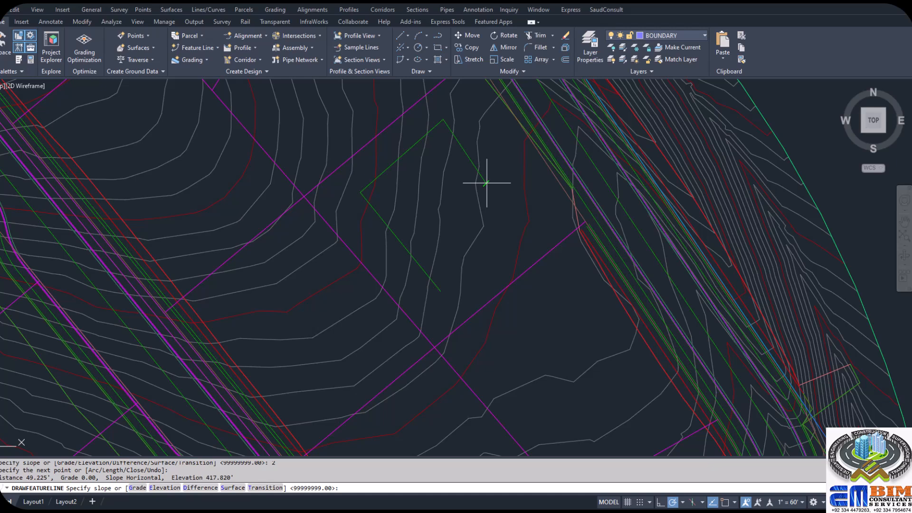
type("d")
key("Return")
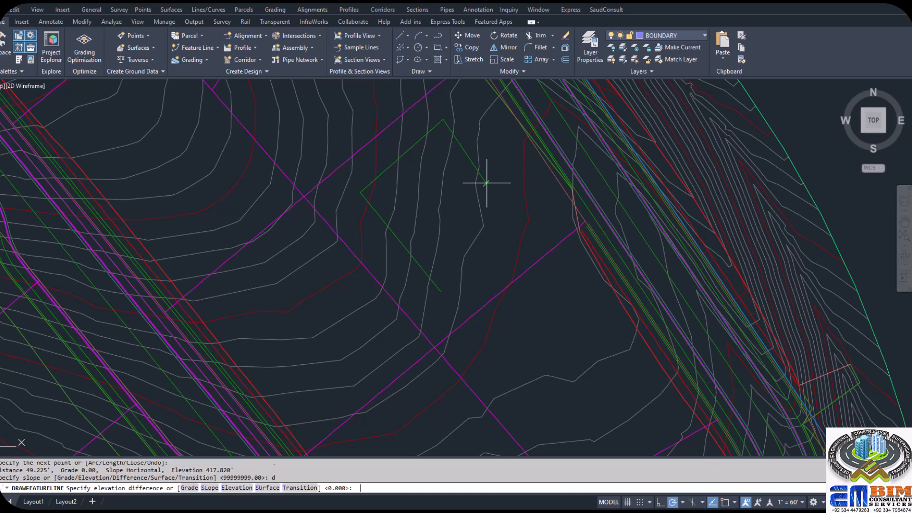
type("-1")
key("Return")
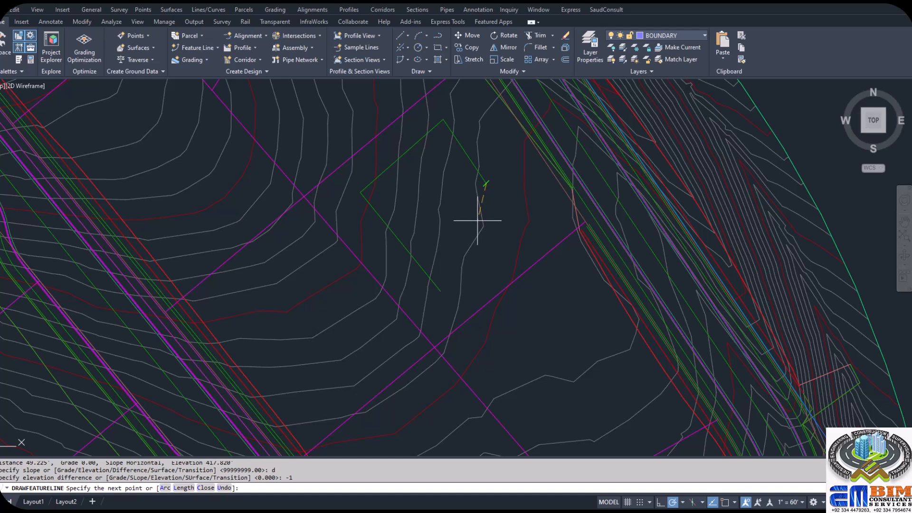
- Continue the feature line with an arc about 47 ft long curving back southwest, at grade -1
type("arc")
key("Return")
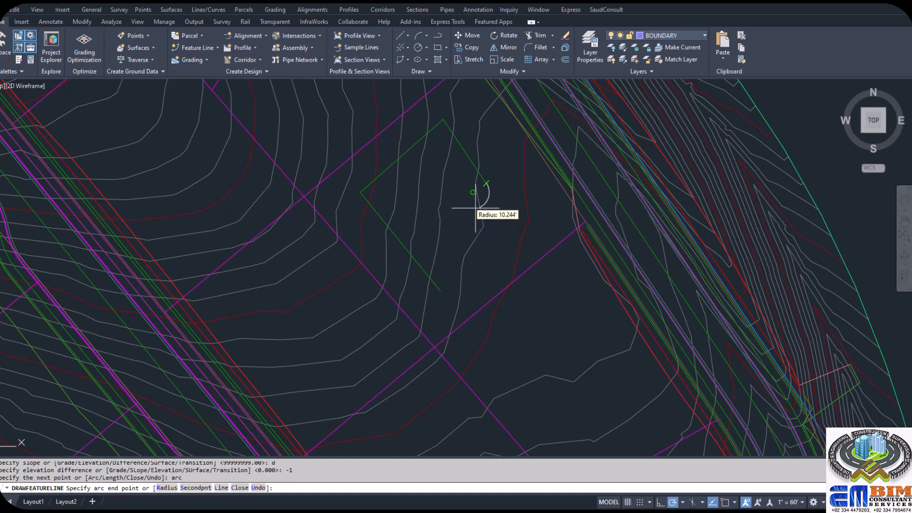
left_click(474, 248)
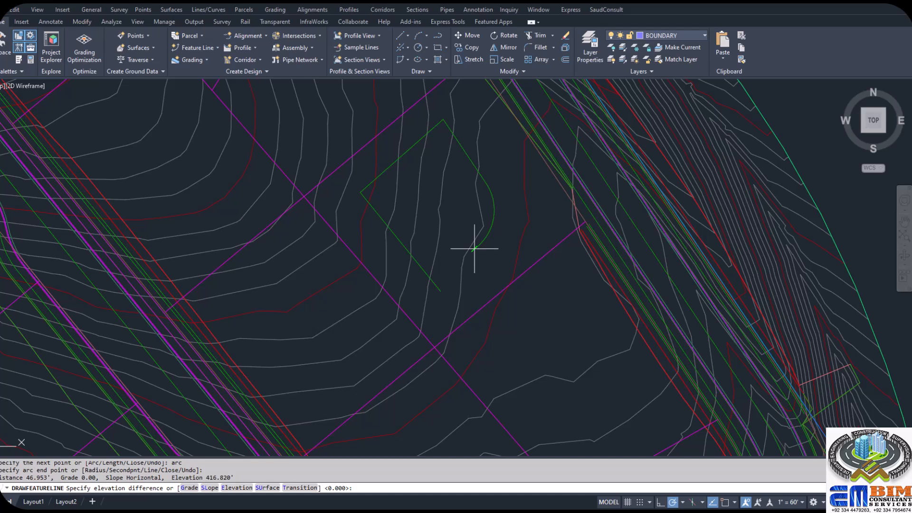
type("g")
key("Return")
type("-1")
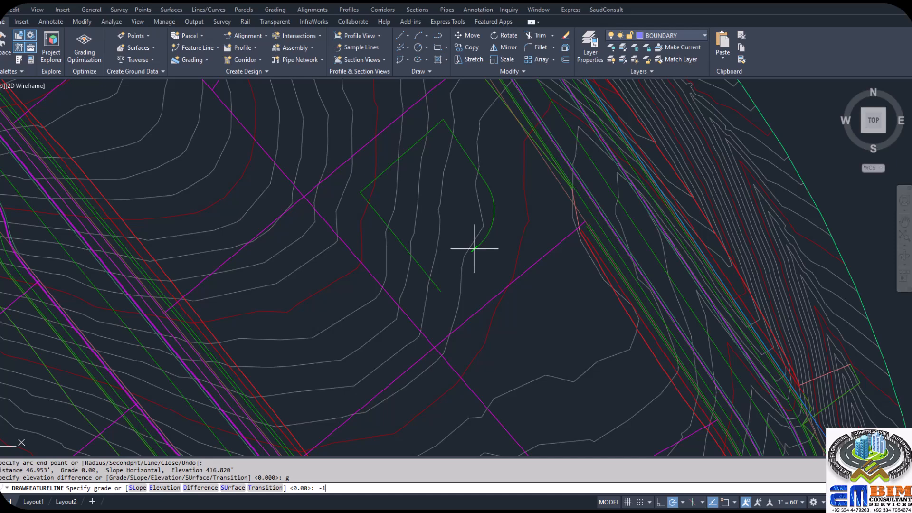
key("Return")
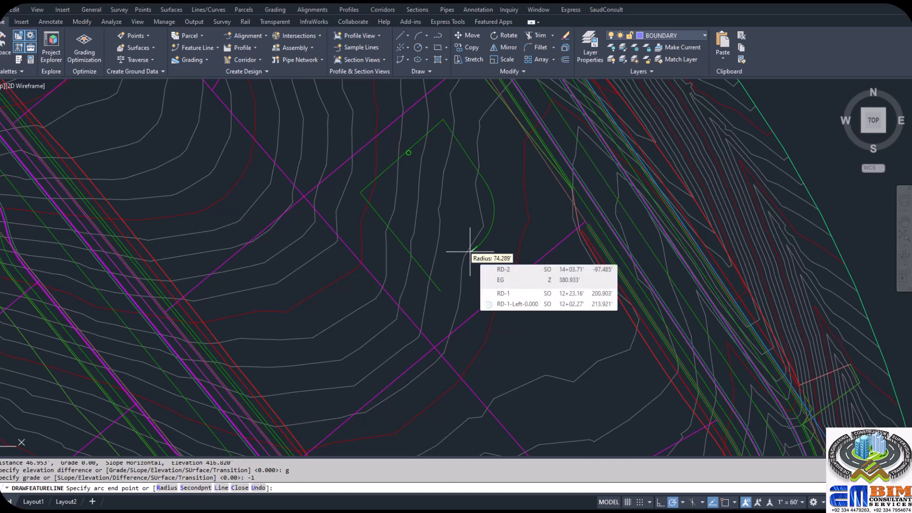
- Switch back to line segments and close the feature line to its start point
type("l")
key("Return")
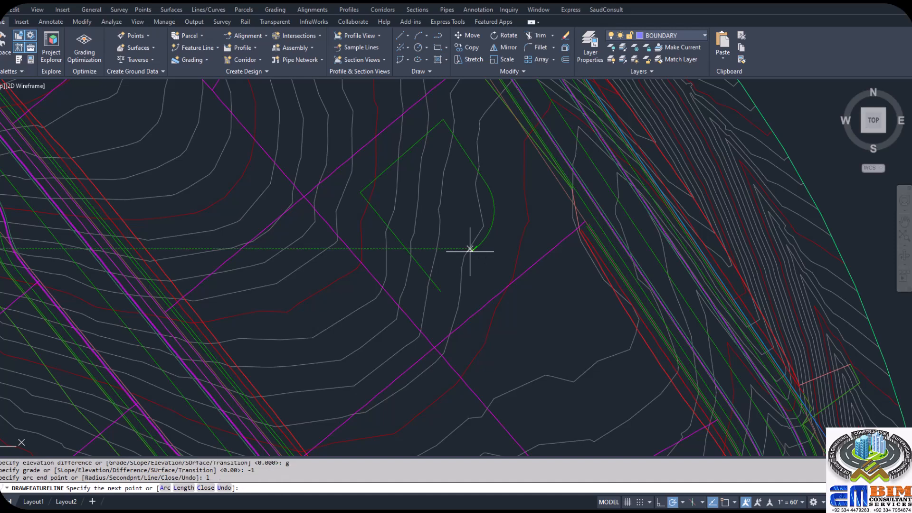
type("c")
key("Return")
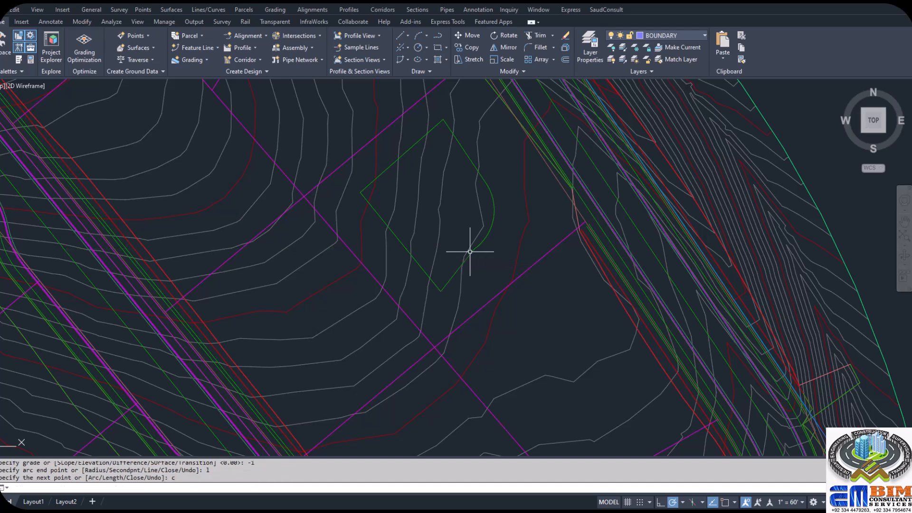
key("Escape")
- Review the closed feature line's stations, elevations, lengths and grades in the Elevation Editor
left_click(494, 205)
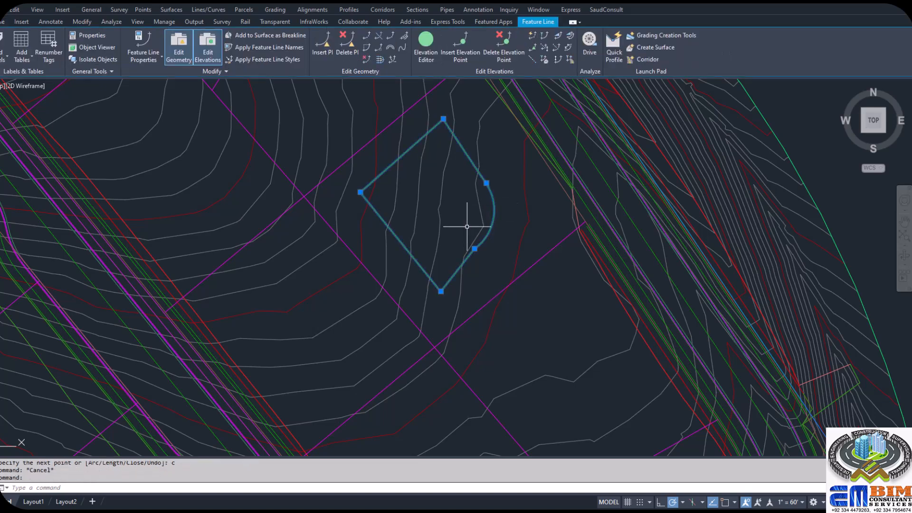
left_click(426, 56)
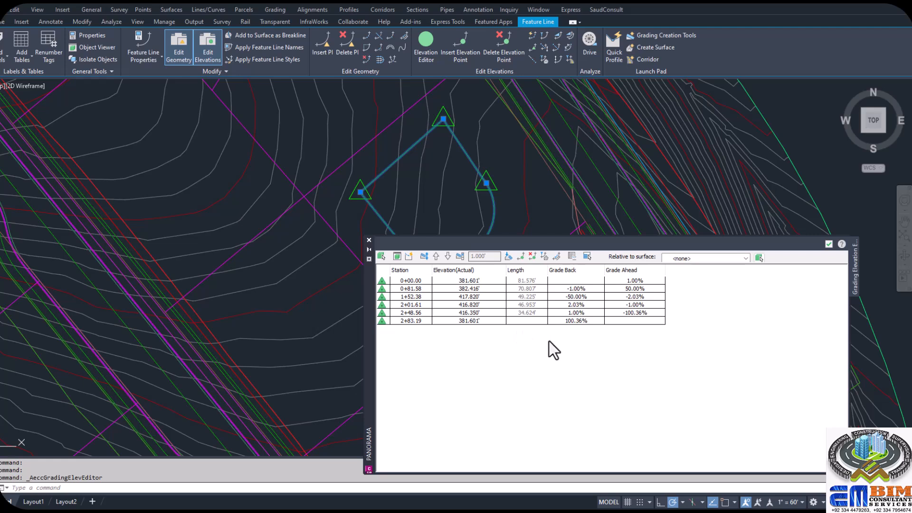
left_click(828, 244)
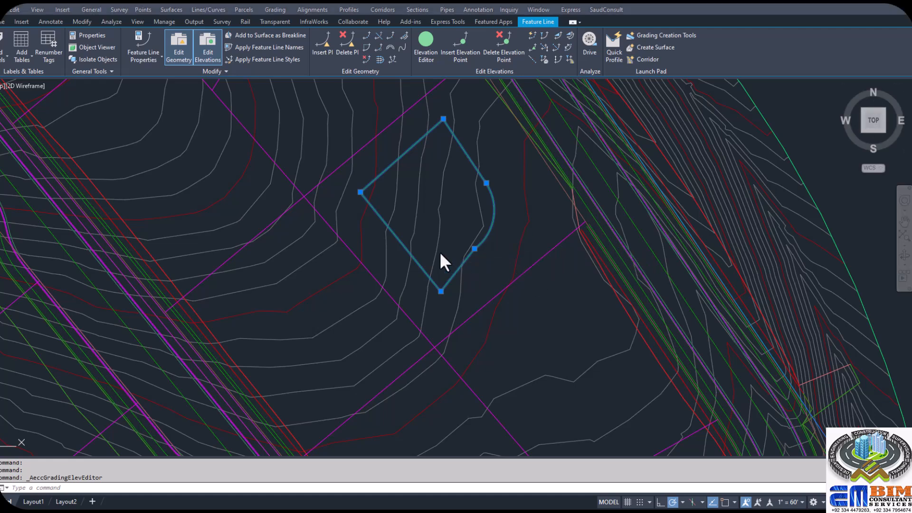
- Create a quick profile of the feature line sampling only EG, with the 3D entity styled as Design Profile, and place it east of the site
left_click(612, 52)
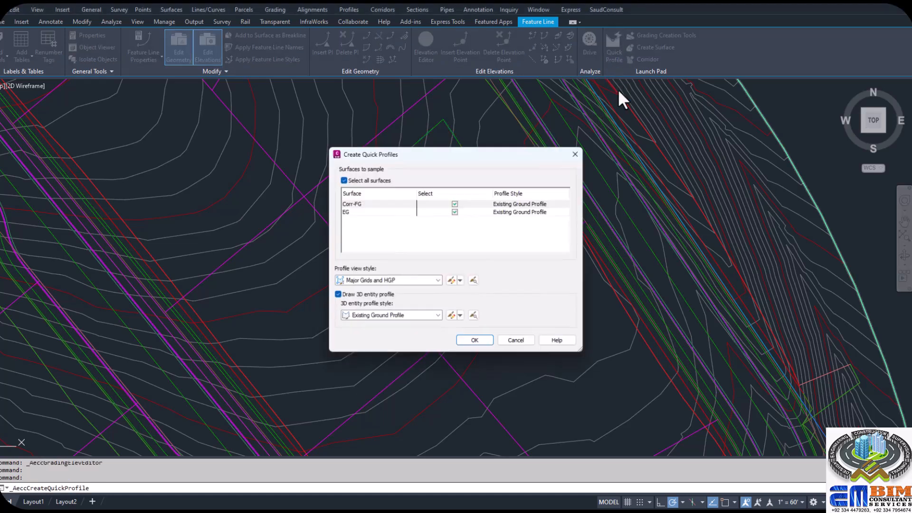
left_click(455, 205)
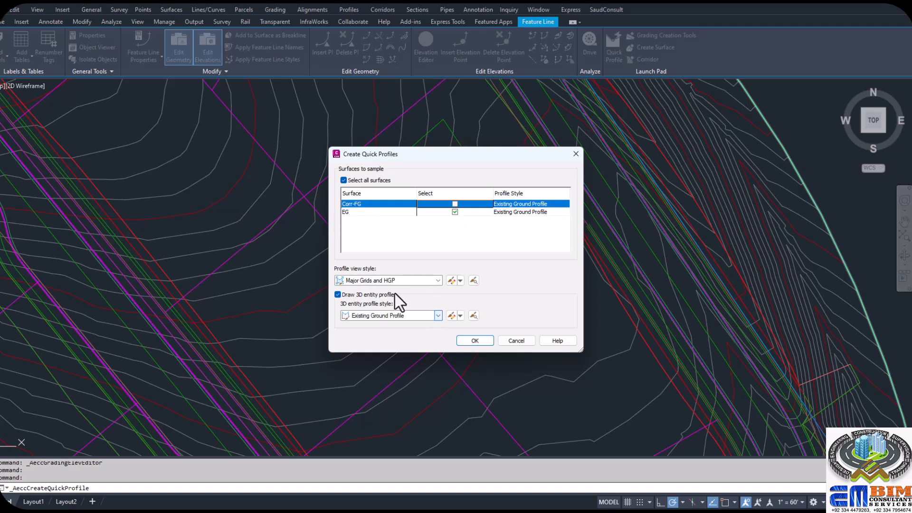
left_click(436, 315)
left_click(387, 336)
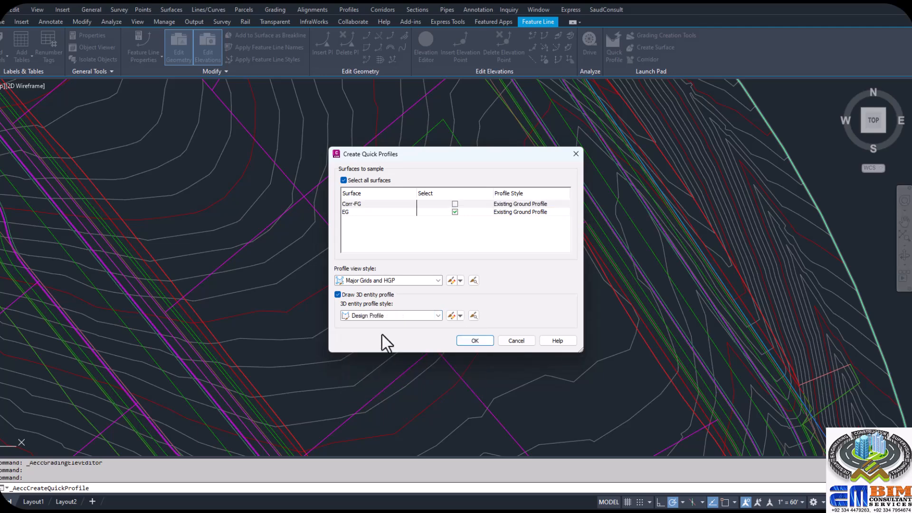
left_click(470, 341)
scroll(537, 279, "down", 3)
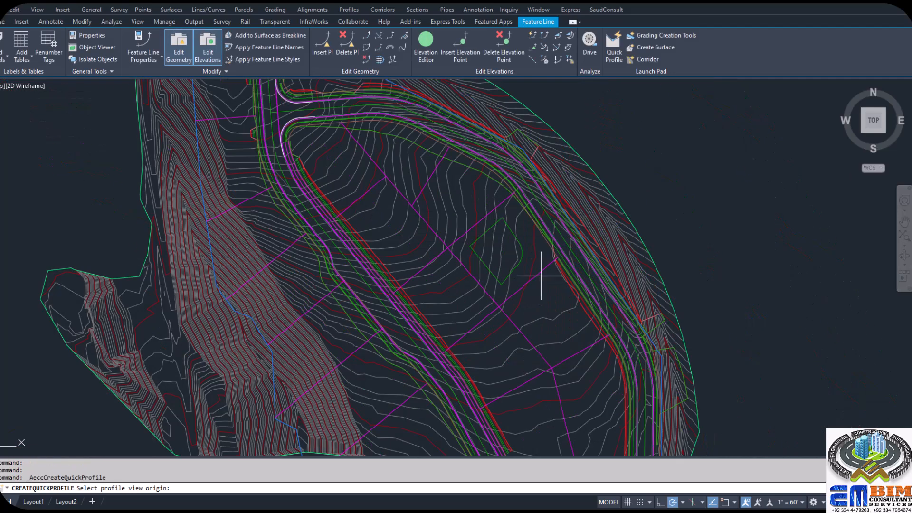
scroll(693, 246, "up", 2)
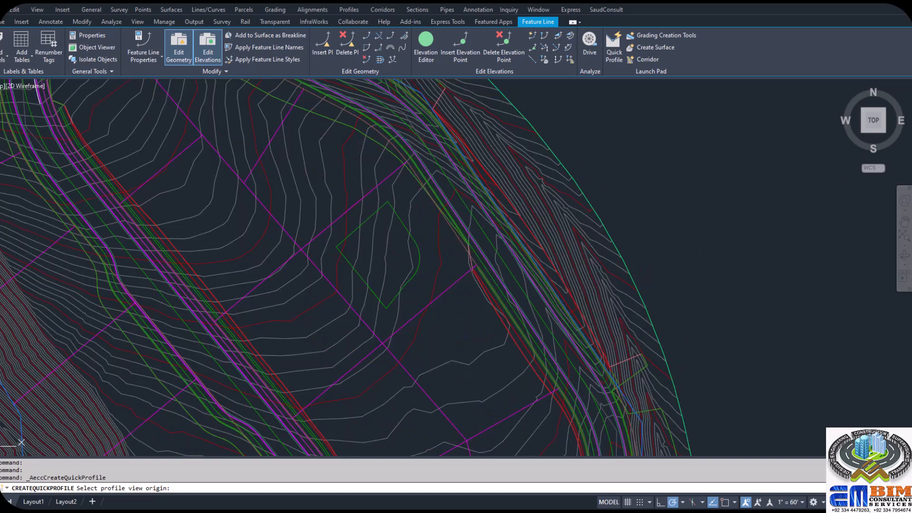
left_click(668, 242)
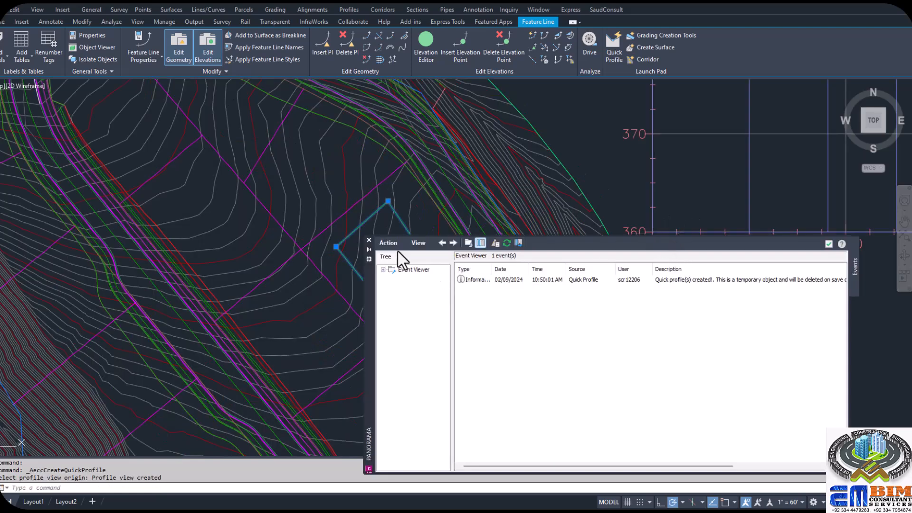
left_click(828, 244)
- Examine the quick profile view, comparing the feature line's profile with the existing ground
scroll(787, 145, "down", 5)
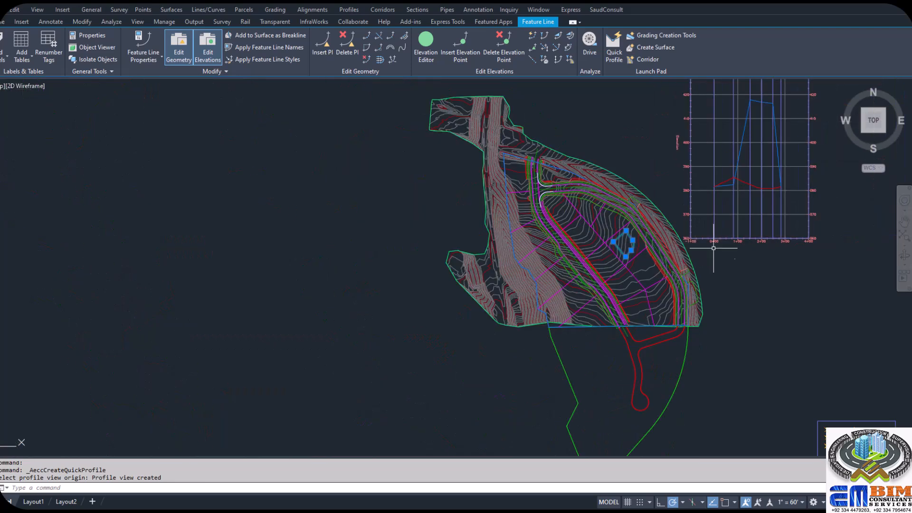
scroll(786, 146, "up", 4)
scroll(787, 146, "down", 5)
scroll(770, 123, "up", 5)
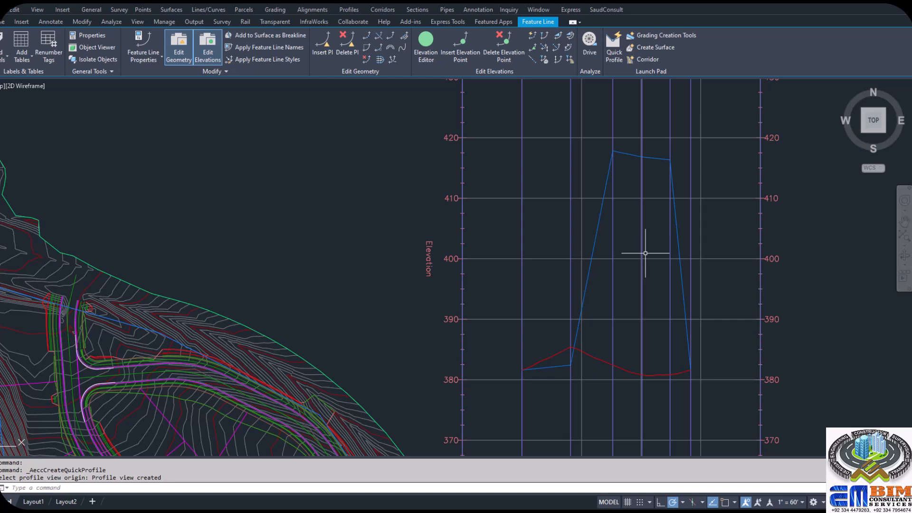
mouse_move(645, 254)
mouse_move(625, 291)
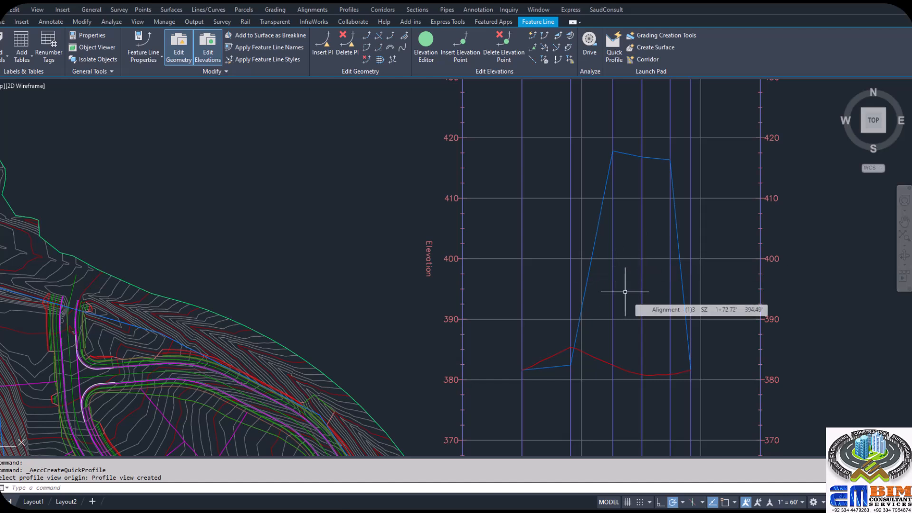